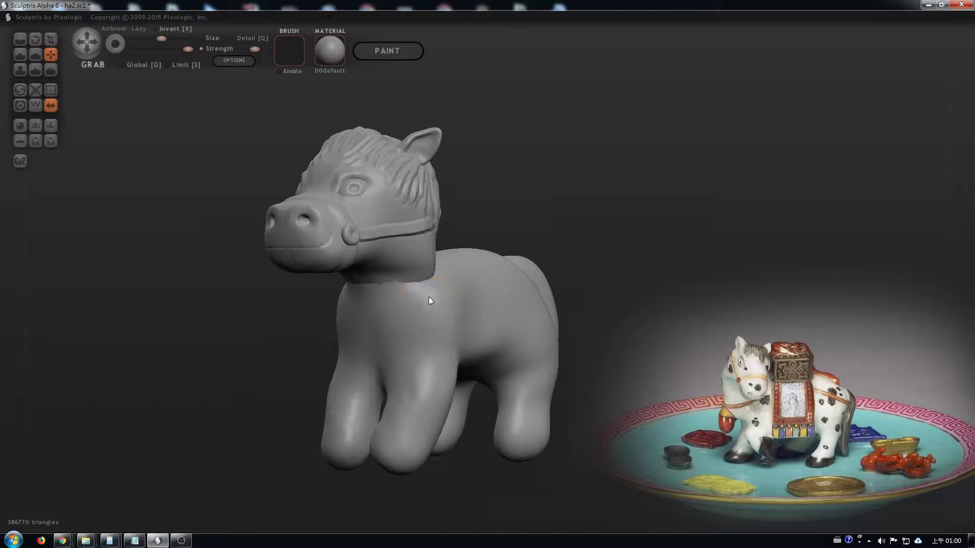
- Try pulling the horse's neck and shoulder surface outward with the Grab brush
{"action": "right_click_drag", "start_coordinate": [429, 296], "coordinate": [436, 288]}
{"action": "mouse_move", "coordinate": [425, 271]}
{"action": "left_mouse_down"}
{"action": "mouse_move", "coordinate": [473, 265]}
{"action": "mouse_move", "coordinate": [469, 247]}
{"action": "mouse_move", "coordinate": [479, 234]}
{"action": "left_mouse_up"}
{"action": "left_click_drag", "start_coordinate": [461, 281], "coordinate": [452, 327]}
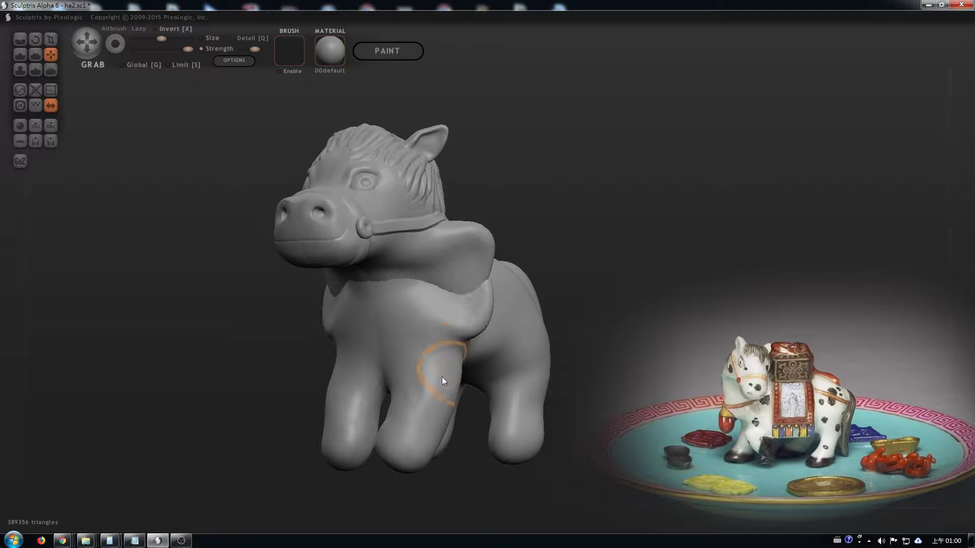
{"action": "mouse_move", "coordinate": [435, 269]}
{"action": "right_mouse_down"}
{"action": "mouse_move", "coordinate": [155, 281]}
{"action": "mouse_move", "coordinate": [298, 300]}
{"action": "mouse_move", "coordinate": [407, 299]}
{"action": "mouse_move", "coordinate": [404, 275]}
{"action": "right_mouse_up"}
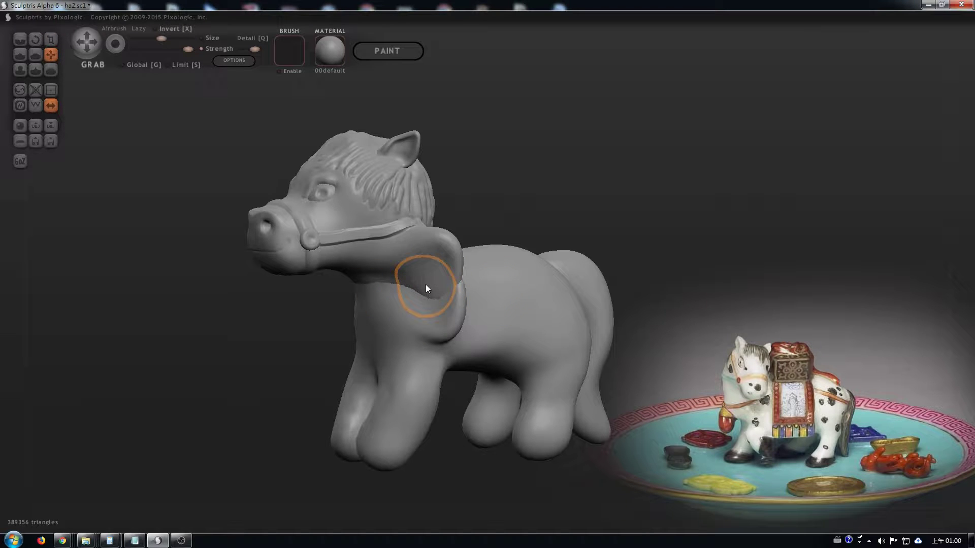
- Undo the Grab pulls on the neck and shoulder
{"action": "key", "text": "ctrl+z"}
{"action": "key", "text": "ctrl+z"}
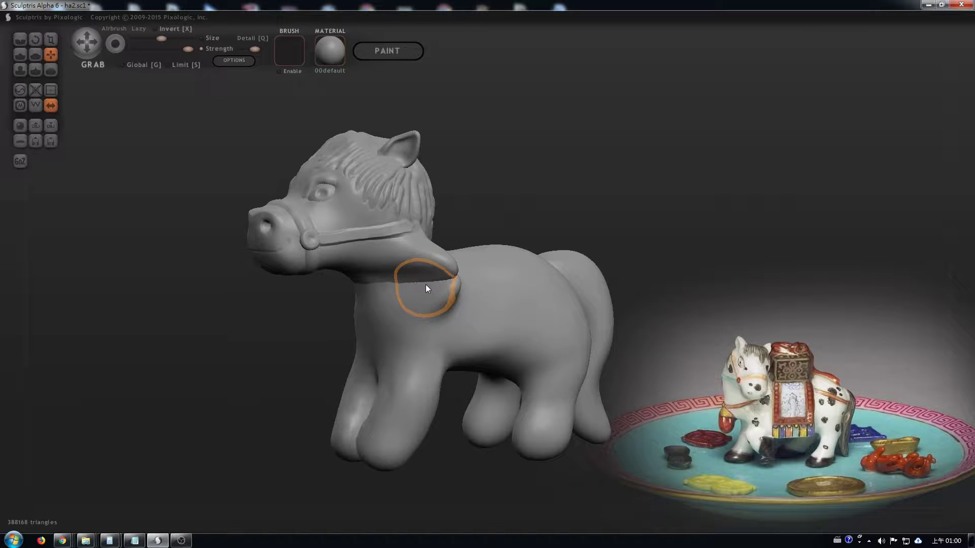
{"action": "key", "text": "ctrl+z"}
{"action": "right_click_drag", "start_coordinate": [422, 272], "coordinate": [464, 270]}
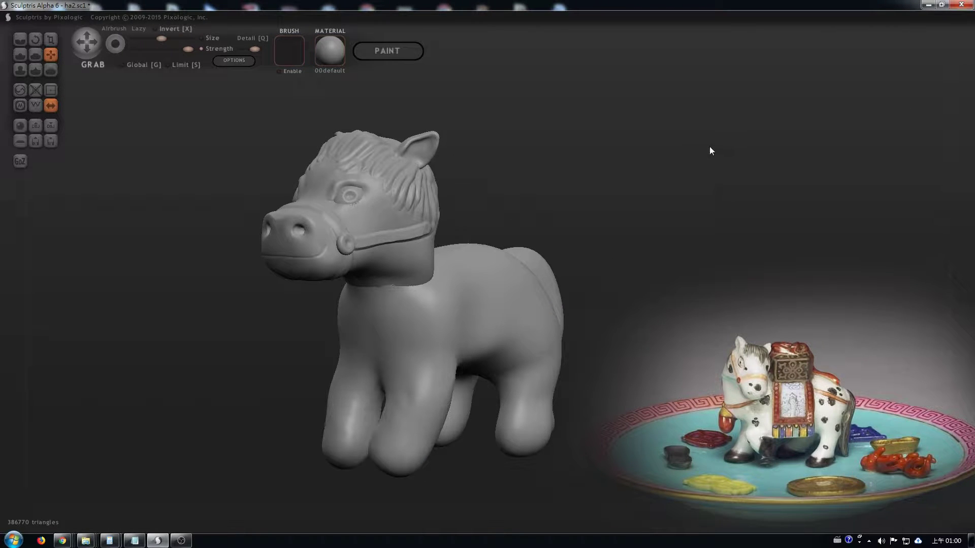
- Paint a long oval mask on the side of the horse's body
{"action": "right_click_drag", "start_coordinate": [653, 148], "coordinate": [560, 151]}
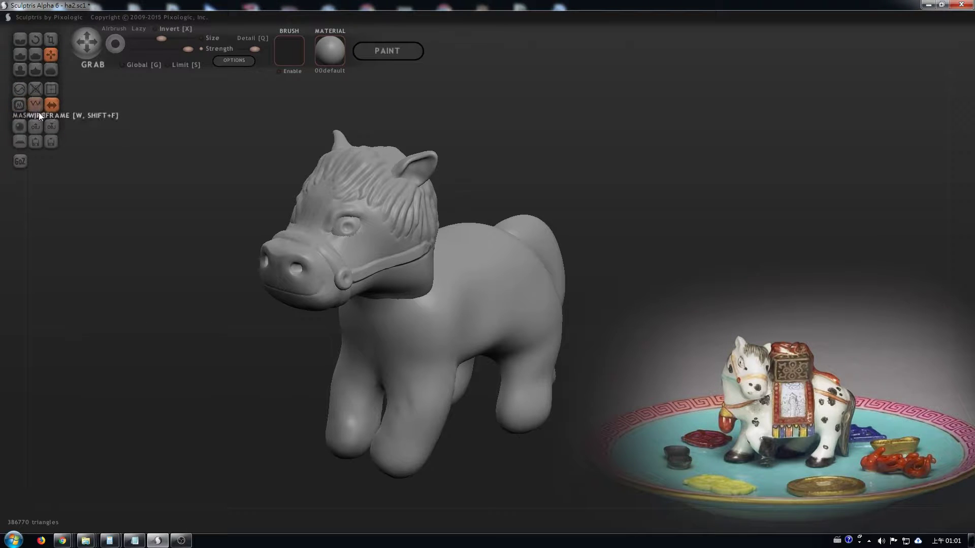
{"action": "left_click_drag", "start_coordinate": [580, 231], "coordinate": [528, 212]}
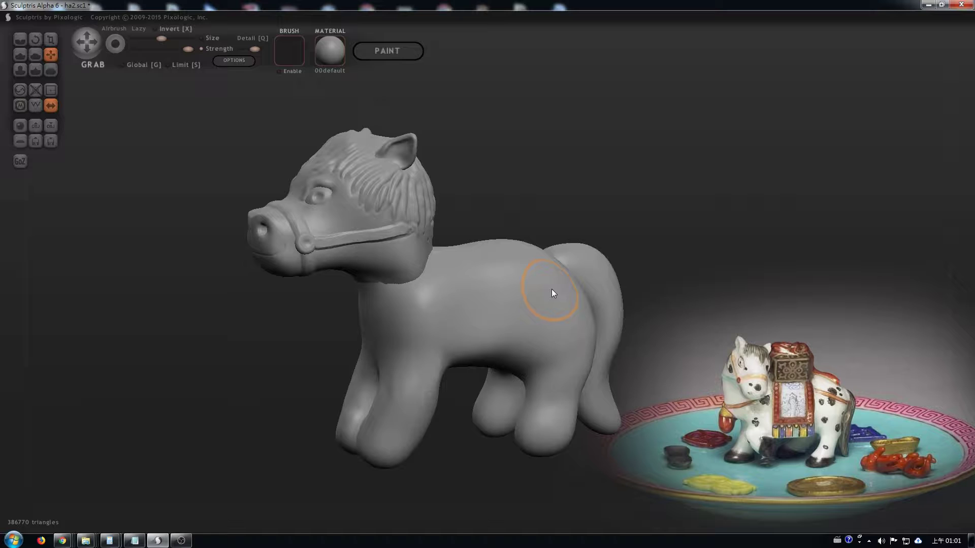
{"action": "scroll", "coordinate": [490, 237], "scroll_direction": "up", "scroll_amount": 3}
{"action": "scroll", "coordinate": [491, 239], "scroll_direction": "up", "scroll_amount": 1}
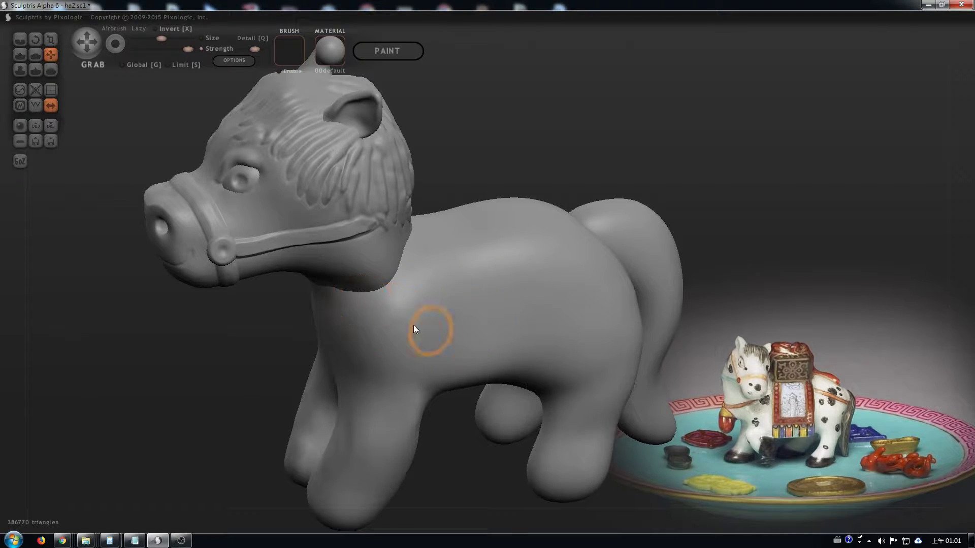
{"action": "mouse_move", "coordinate": [440, 319]}
{"action": "left_mouse_down", "text": "ctrl"}
{"action": "mouse_move", "coordinate": [563, 287]}
{"action": "mouse_move", "coordinate": [447, 324]}
{"action": "mouse_move", "coordinate": [511, 279]}
{"action": "mouse_move", "coordinate": [569, 312]}
{"action": "mouse_move", "coordinate": [417, 333]}
{"action": "mouse_move", "coordinate": [485, 291]}
{"action": "left_mouse_up", "text": "ctrl"}
{"action": "mouse_move", "coordinate": [485, 292]}
{"action": "right_mouse_down"}
{"action": "mouse_move", "coordinate": [445, 284]}
{"action": "mouse_move", "coordinate": [480, 283]}
{"action": "right_mouse_up"}
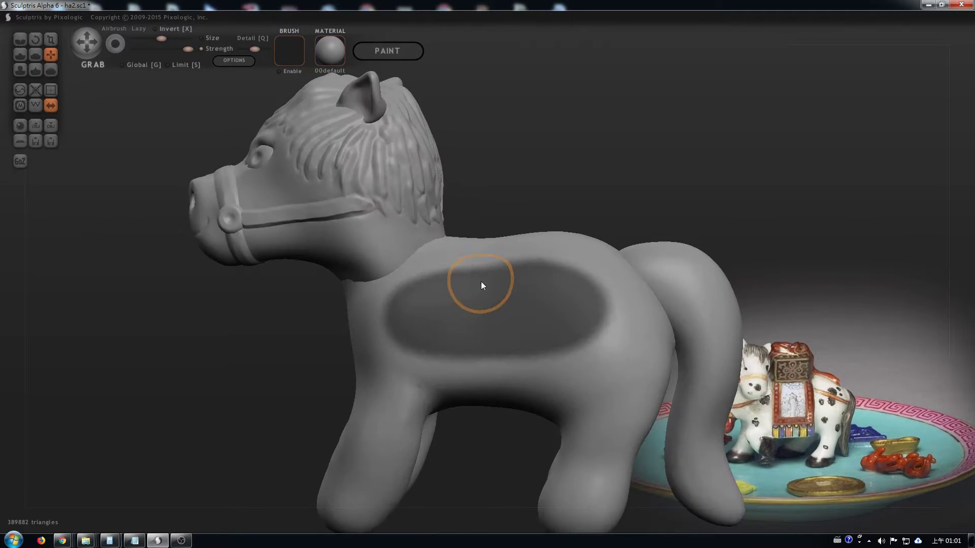
- Add four thick raised strokes with the Draw brush across the masked oval's border, two near the back and two toward the legs
{"action": "left_click", "coordinate": [20, 54]}
{"action": "mouse_move", "coordinate": [542, 315]}
{"action": "right_mouse_down"}
{"action": "mouse_move", "coordinate": [552, 332]}
{"action": "mouse_move", "coordinate": [532, 306]}
{"action": "right_mouse_up"}
{"action": "scroll", "coordinate": [550, 331], "scroll_direction": "down", "scroll_amount": 5}
{"action": "left_click_drag", "start_coordinate": [452, 230], "coordinate": [488, 264]}
{"action": "left_click_drag", "start_coordinate": [549, 339], "coordinate": [594, 366]}
{"action": "mouse_move", "coordinate": [575, 351]}
{"action": "right_mouse_down"}
{"action": "mouse_move", "coordinate": [405, 343]}
{"action": "mouse_move", "coordinate": [597, 287]}
{"action": "right_mouse_up"}
{"action": "left_click_drag", "start_coordinate": [604, 230], "coordinate": [569, 269]}
{"action": "left_click_drag", "start_coordinate": [380, 370], "coordinate": [431, 351]}
{"action": "mouse_move", "coordinate": [432, 351]}
{"action": "right_mouse_down"}
{"action": "mouse_move", "coordinate": [531, 331]}
{"action": "mouse_move", "coordinate": [405, 356]}
{"action": "mouse_move", "coordinate": [510, 355]}
{"action": "mouse_move", "coordinate": [484, 358]}
{"action": "mouse_move", "coordinate": [505, 278]}
{"action": "right_mouse_up"}
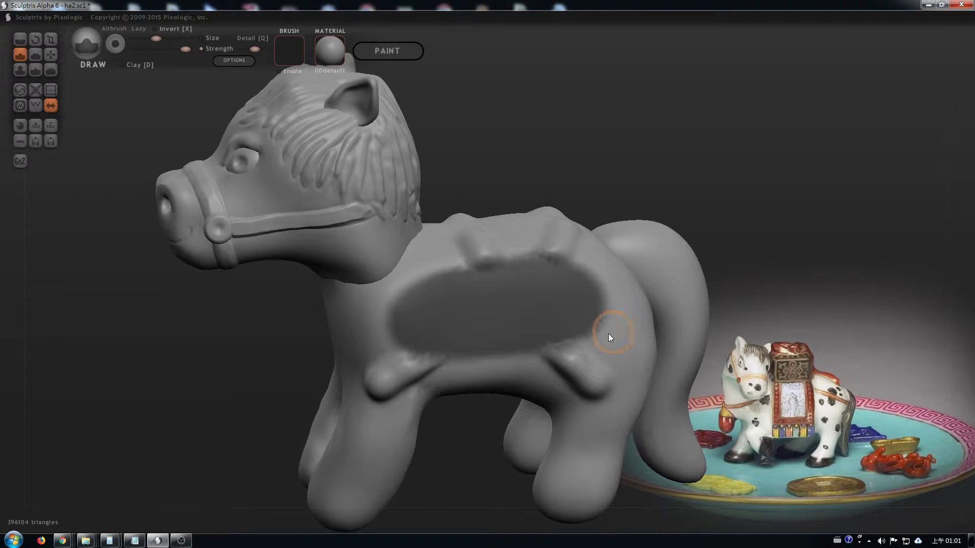
- Invert the mask and draw a small raised shield shape with strokes inside on the unmasked oval
{"action": "scroll", "coordinate": [548, 331], "scroll_direction": "down", "scroll_amount": 3}
{"action": "right_click_drag", "start_coordinate": [543, 330], "coordinate": [488, 318]}
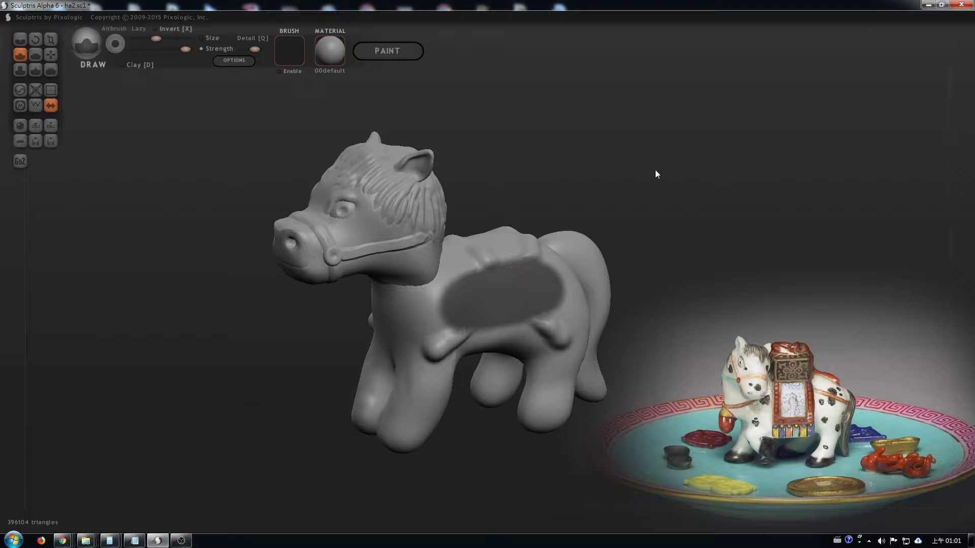
{"action": "left_click", "coordinate": [675, 151], "text": "ctrl"}
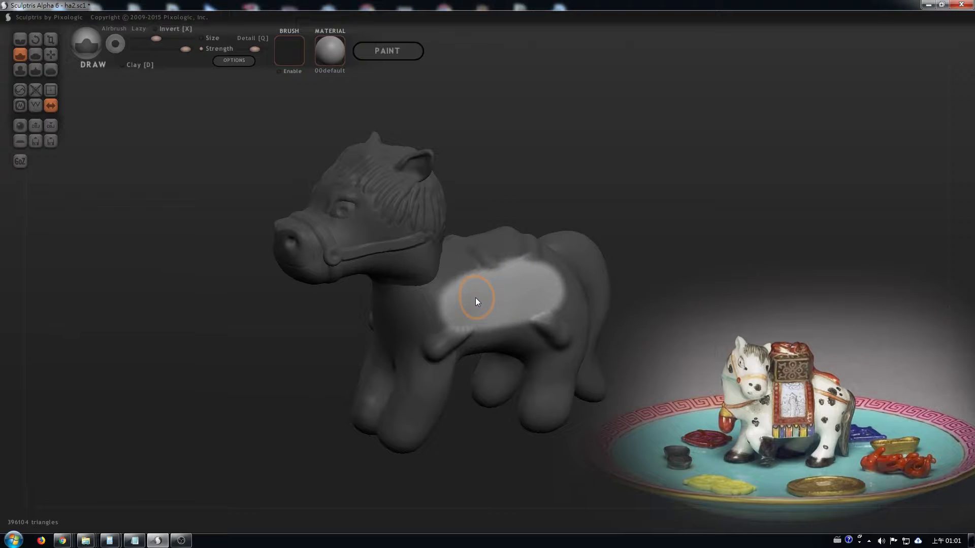
{"action": "scroll", "coordinate": [475, 288], "scroll_direction": "down", "scroll_amount": 3}
{"action": "mouse_move", "coordinate": [492, 287]}
{"action": "left_mouse_down"}
{"action": "mouse_move", "coordinate": [527, 314]}
{"action": "mouse_move", "coordinate": [494, 289]}
{"action": "mouse_move", "coordinate": [512, 301]}
{"action": "mouse_move", "coordinate": [503, 316]}
{"action": "mouse_move", "coordinate": [522, 307]}
{"action": "left_mouse_up"}
{"action": "mouse_move", "coordinate": [523, 306]}
{"action": "right_mouse_down"}
{"action": "mouse_move", "coordinate": [649, 298]}
{"action": "mouse_move", "coordinate": [546, 302]}
{"action": "mouse_move", "coordinate": [568, 291]}
{"action": "mouse_move", "coordinate": [642, 292]}
{"action": "right_mouse_up"}
- Undo the shield drawing, the mask inversion, the raised strokes and the oval mask on the horse's body
{"action": "key", "text": "ctrl+z"}
{"action": "key", "text": "ctrl+z"}
{"action": "key", "text": "ctrl+z"}
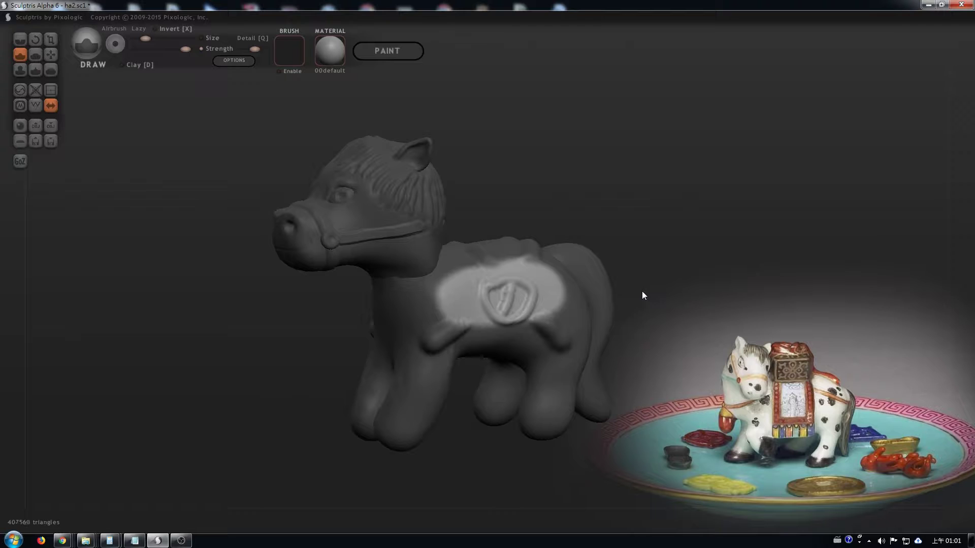
{"action": "key", "text": "ctrl+z"}
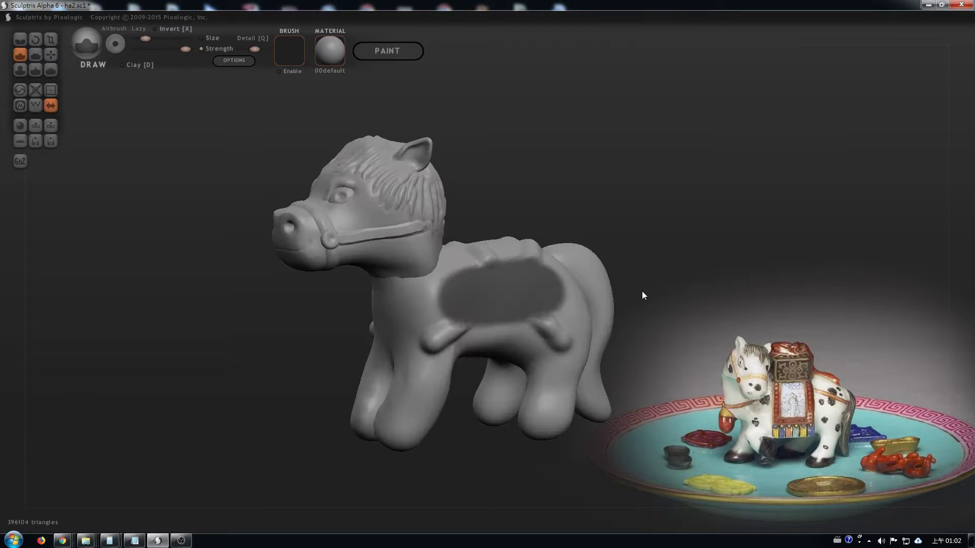
{"action": "key", "text": "ctrl+z"}
{"action": "key", "text": "ctrl+z"}
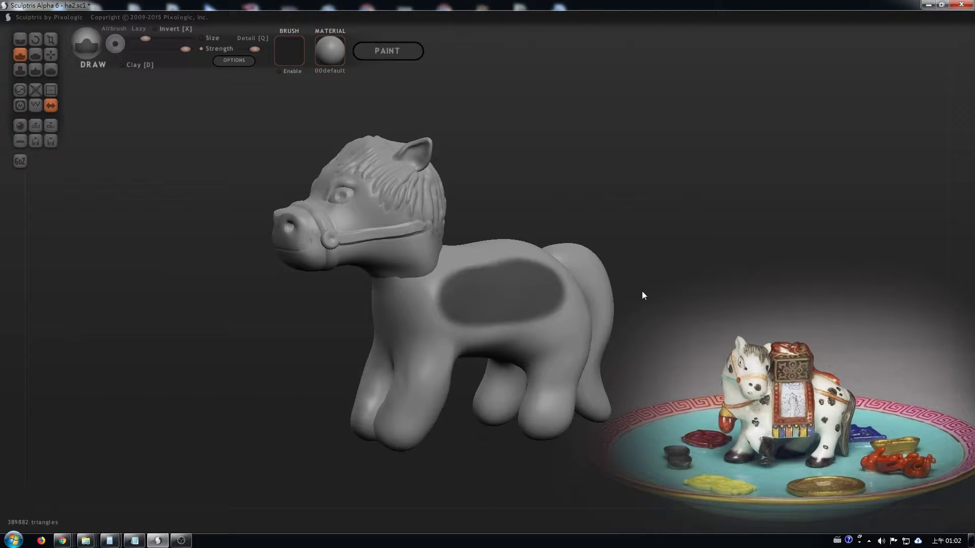
{"action": "key", "text": "ctrl+z"}
{"action": "key", "text": "ctrl+z"}
{"action": "key", "text": "ctrl+z"}
{"action": "key", "text": "ctrl+z"}
{"action": "key", "text": "ctrl+z"}
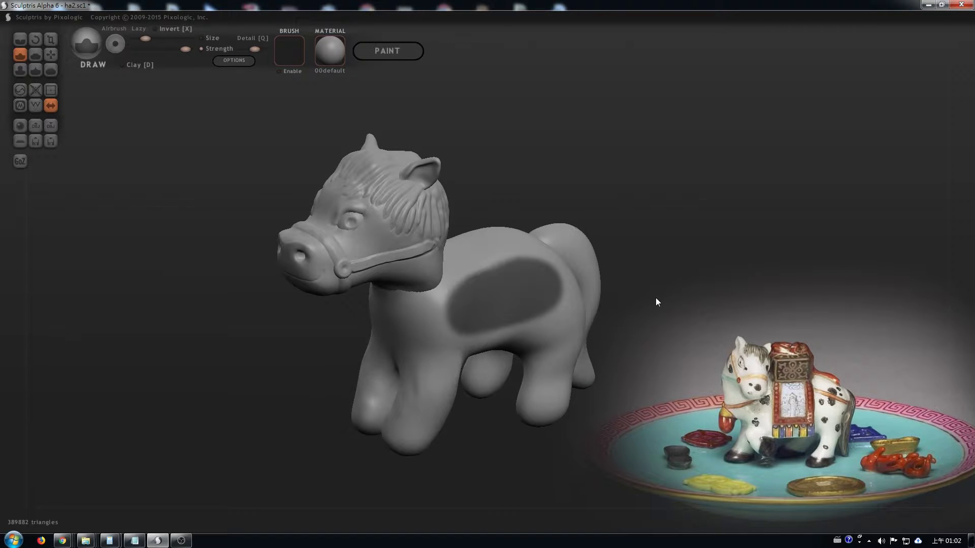
{"action": "left_click_drag", "start_coordinate": [650, 303], "coordinate": [614, 299]}
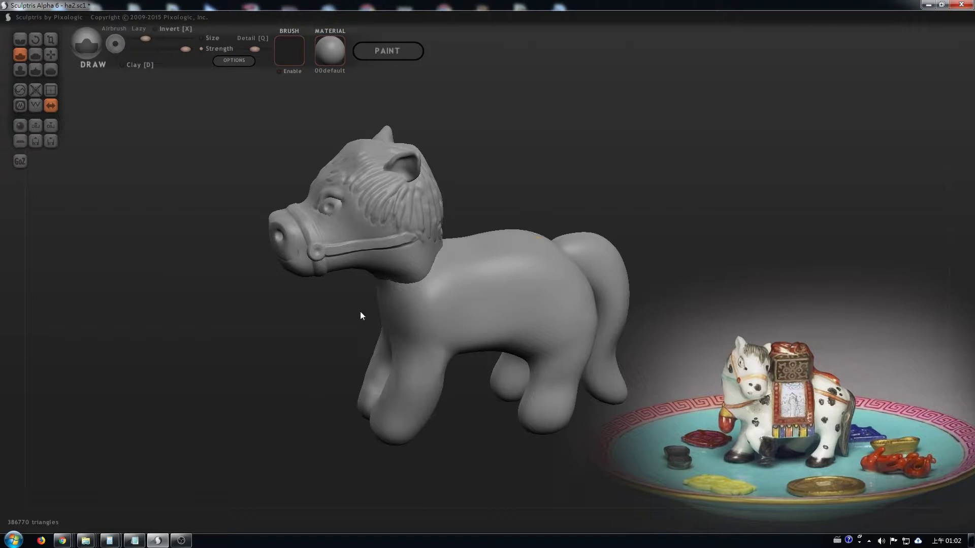
- Mask the whole horse and clear that mask again
{"action": "left_click_drag", "start_coordinate": [584, 244], "coordinate": [559, 237]}
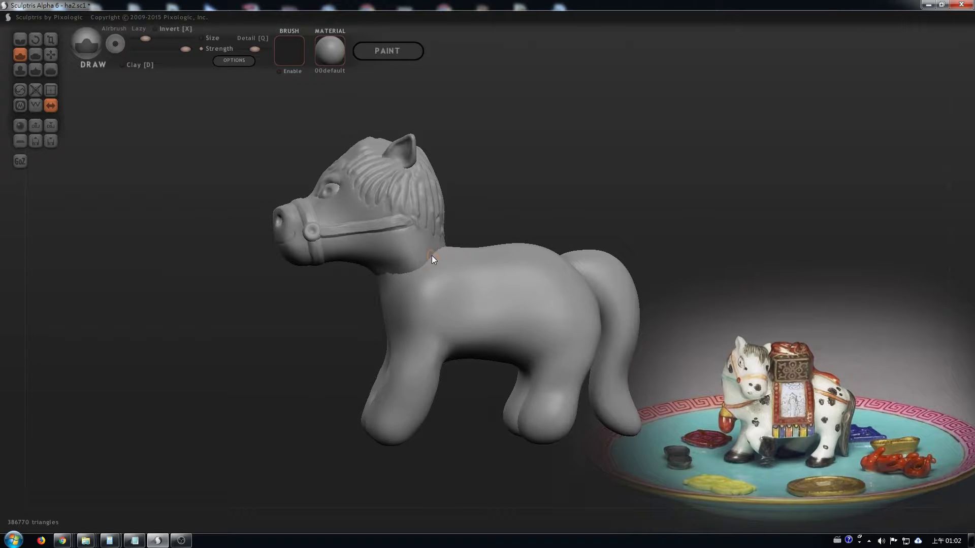
{"action": "left_click_drag", "start_coordinate": [428, 248], "coordinate": [494, 233]}
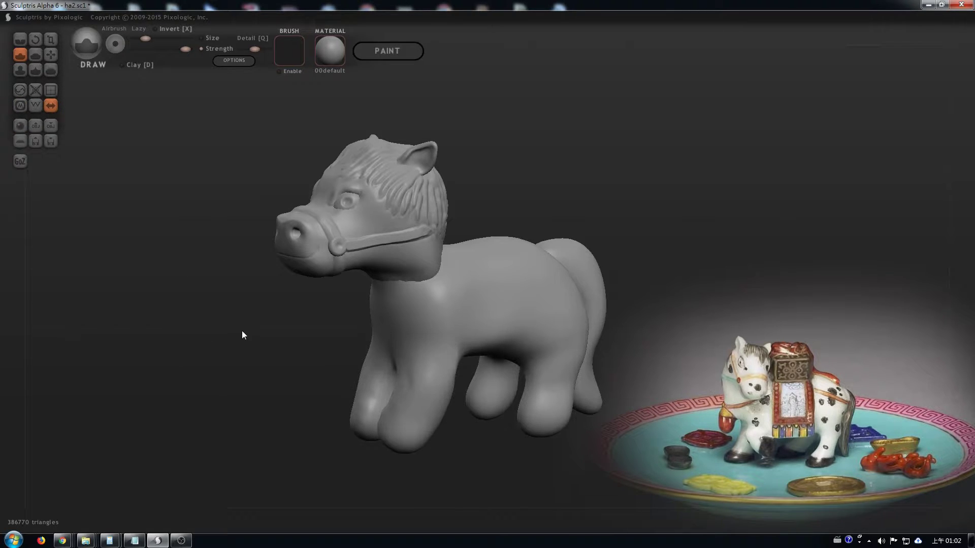
{"action": "left_click", "coordinate": [692, 144], "text": "ctrl"}
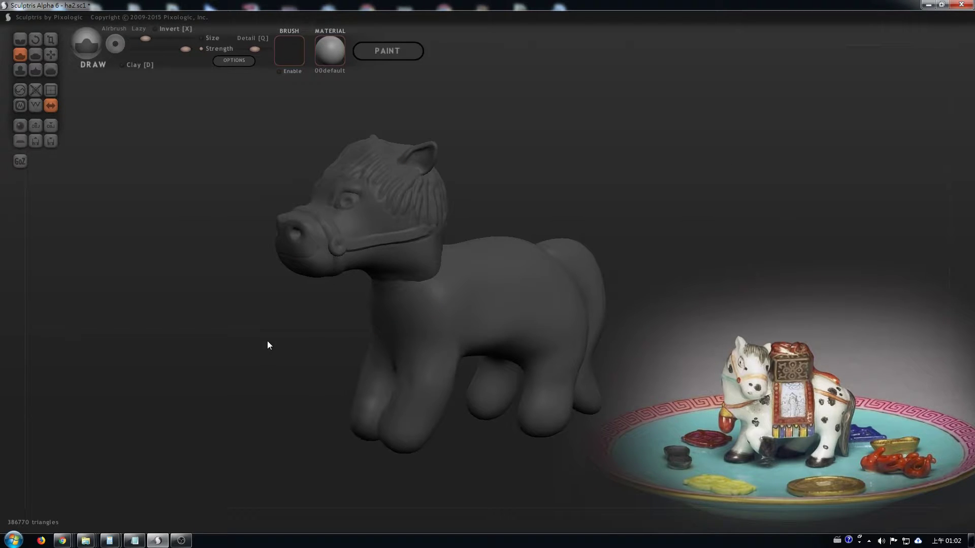
{"action": "left_click", "coordinate": [270, 322], "text": "ctrl"}
{"action": "left_click_drag", "start_coordinate": [312, 324], "coordinate": [298, 325]}
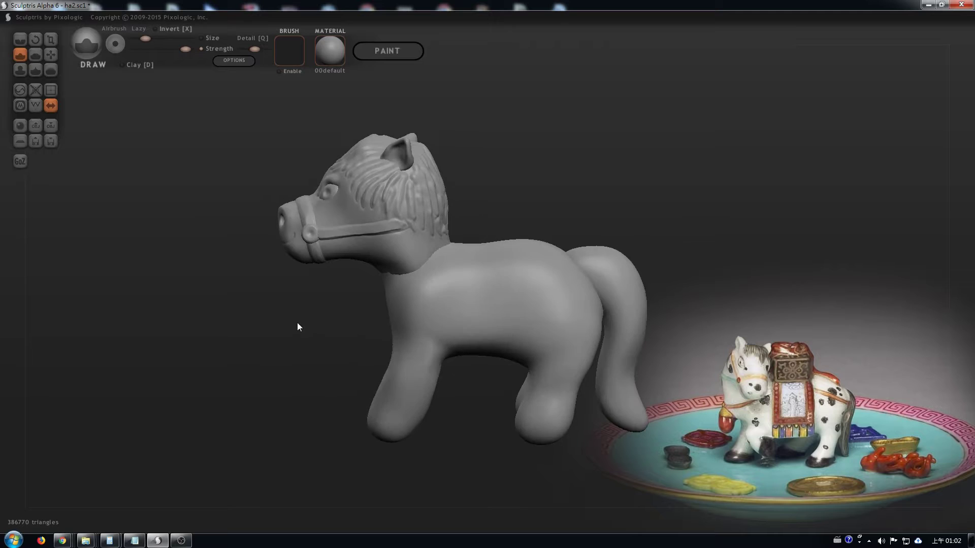
- Mask the entire horse model
{"action": "right_click_drag", "start_coordinate": [540, 260], "coordinate": [619, 272]}
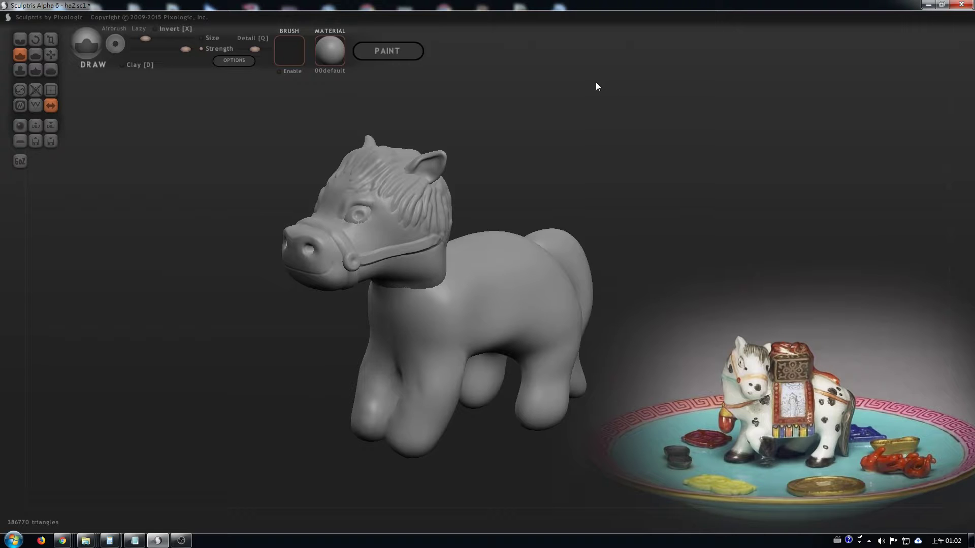
{"action": "left_click", "coordinate": [614, 161], "text": "ctrl"}
{"action": "mouse_move", "coordinate": [582, 186]}
{"action": "left_mouse_down"}
{"action": "mouse_move", "coordinate": [583, 233]}
{"action": "mouse_move", "coordinate": [784, 224]}
{"action": "mouse_move", "coordinate": [497, 229]}
{"action": "left_mouse_up"}
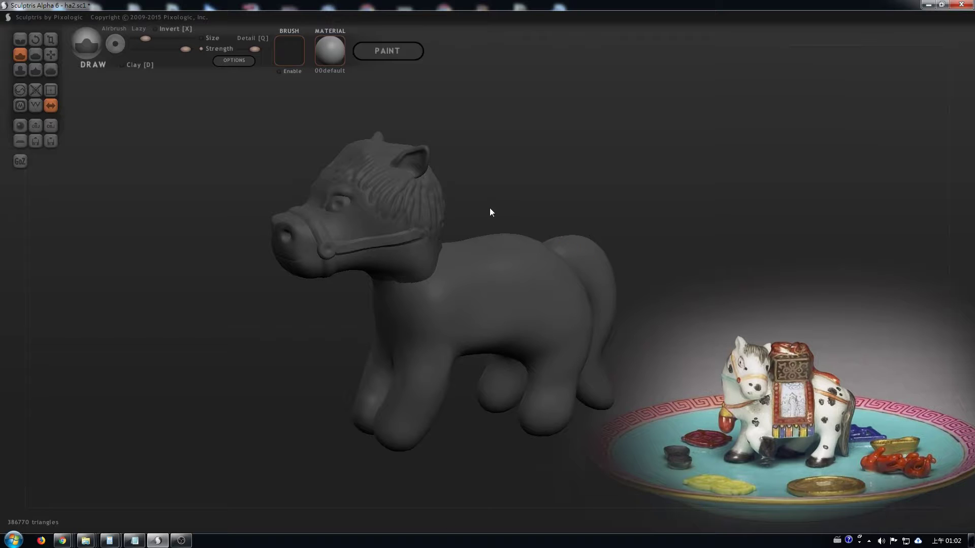
- Isolate separate pieces such as the head, body, tail, ears and eyes in turn, unmasking only the chosen piece
{"action": "left_click", "coordinate": [332, 225]}
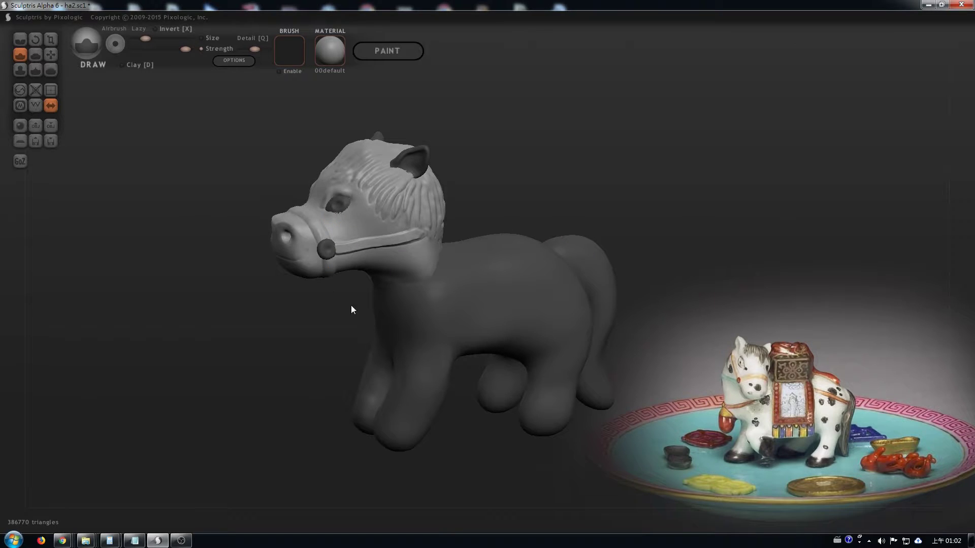
{"action": "left_click", "coordinate": [477, 311]}
{"action": "left_click", "coordinate": [599, 265]}
{"action": "right_click_drag", "start_coordinate": [578, 247], "coordinate": [467, 218]}
{"action": "left_click", "coordinate": [429, 194]}
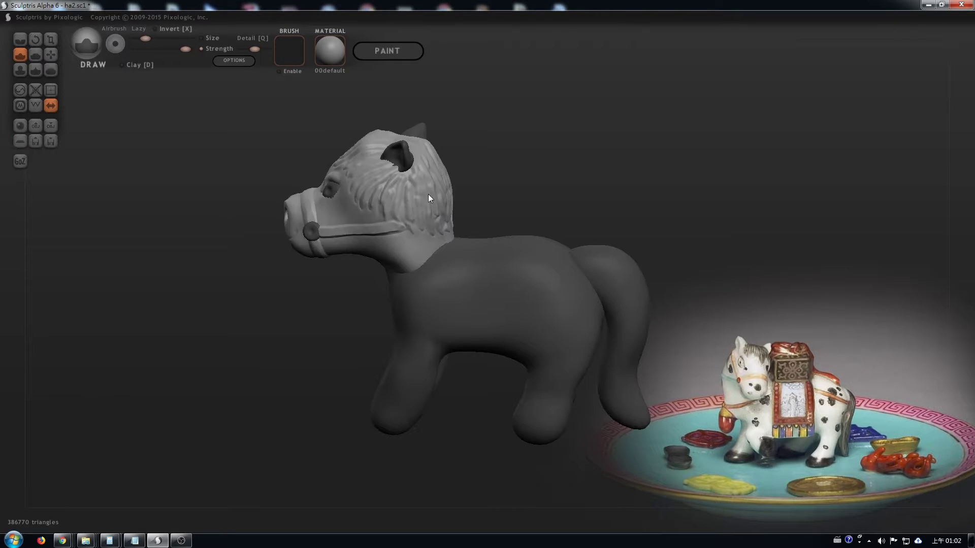
{"action": "left_click", "coordinate": [409, 151]}
{"action": "right_click_drag", "start_coordinate": [335, 218], "coordinate": [497, 227]}
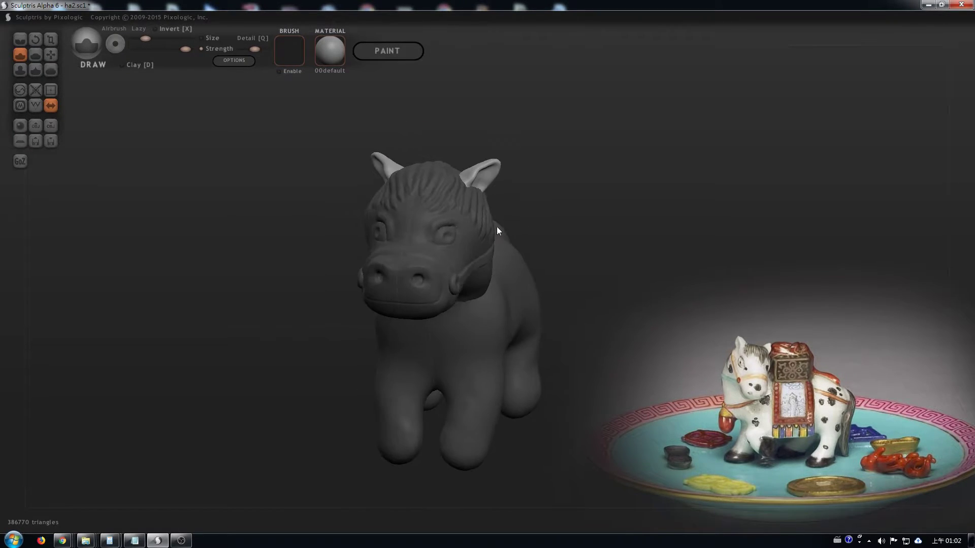
{"action": "left_click", "coordinate": [449, 232]}
{"action": "left_click", "coordinate": [427, 280]}
{"action": "right_click_drag", "start_coordinate": [427, 279], "coordinate": [493, 328]}
- Unmask only the body and draw a raised hash pattern of two long and two short crossing strokes on its side
{"action": "left_click", "coordinate": [503, 302]}
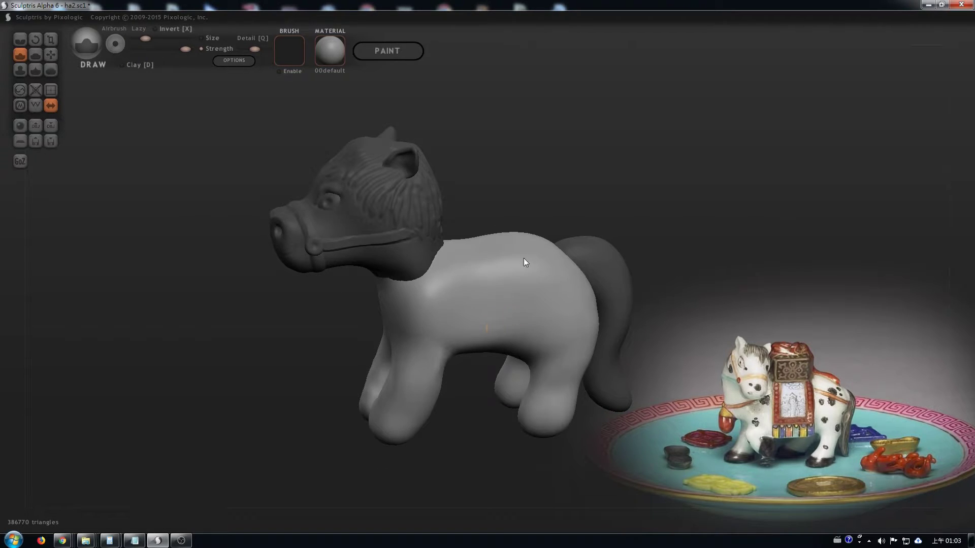
{"action": "right_click_drag", "start_coordinate": [505, 315], "coordinate": [469, 316]}
{"action": "left_click_drag", "start_coordinate": [453, 307], "coordinate": [535, 283]}
{"action": "left_click_drag", "start_coordinate": [459, 326], "coordinate": [548, 314]}
{"action": "mouse_move", "coordinate": [488, 271]}
{"action": "left_mouse_down"}
{"action": "mouse_move", "coordinate": [492, 333]}
{"action": "mouse_move", "coordinate": [517, 317]}
{"action": "left_mouse_up"}
{"action": "right_click_drag", "start_coordinate": [450, 324], "coordinate": [679, 310]}
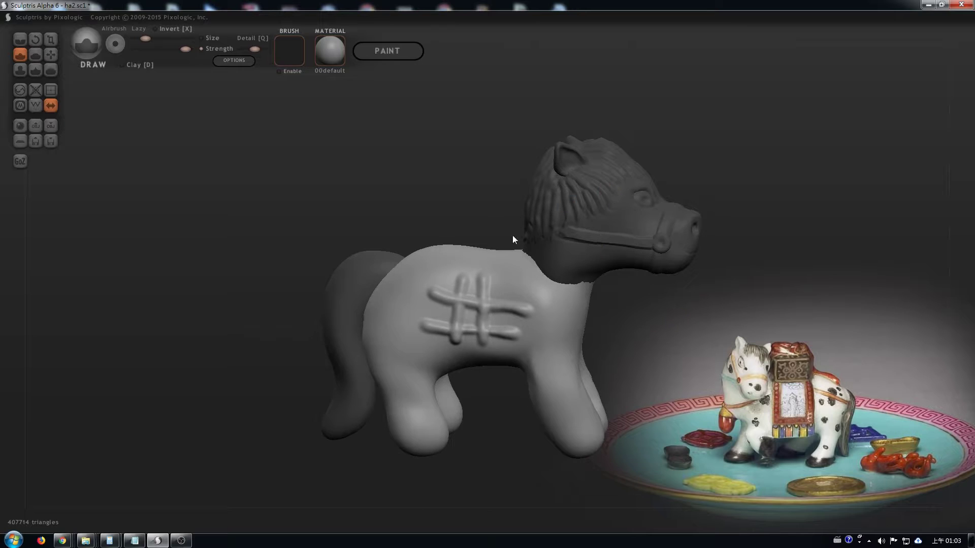
{"action": "right_click_drag", "start_coordinate": [512, 236], "coordinate": [494, 297]}
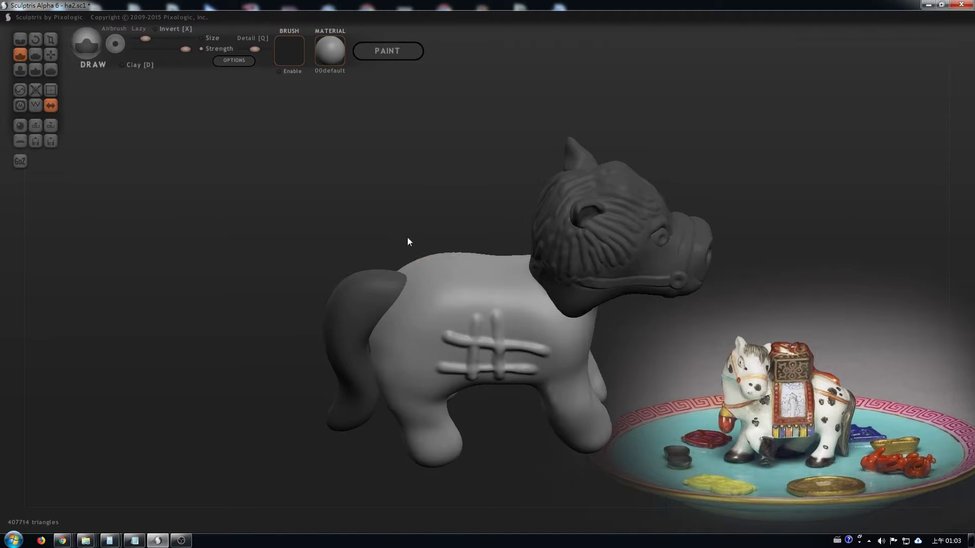
- Paint a thin zigzag mask line on the body above the hash pattern
{"action": "scroll", "coordinate": [407, 241], "scroll_direction": "up", "scroll_amount": 3}
{"action": "mouse_move", "coordinate": [397, 322]}
{"action": "left_mouse_down"}
{"action": "mouse_move", "coordinate": [432, 304]}
{"action": "mouse_move", "coordinate": [541, 326]}
{"action": "left_mouse_up"}
{"action": "right_click_drag", "start_coordinate": [388, 396], "coordinate": [560, 271]}
{"action": "scroll", "coordinate": [651, 231], "scroll_direction": "down", "scroll_amount": 3}
{"action": "right_click_drag", "start_coordinate": [605, 302], "coordinate": [317, 312]}
{"action": "right_click_drag", "start_coordinate": [511, 293], "coordinate": [487, 302]}
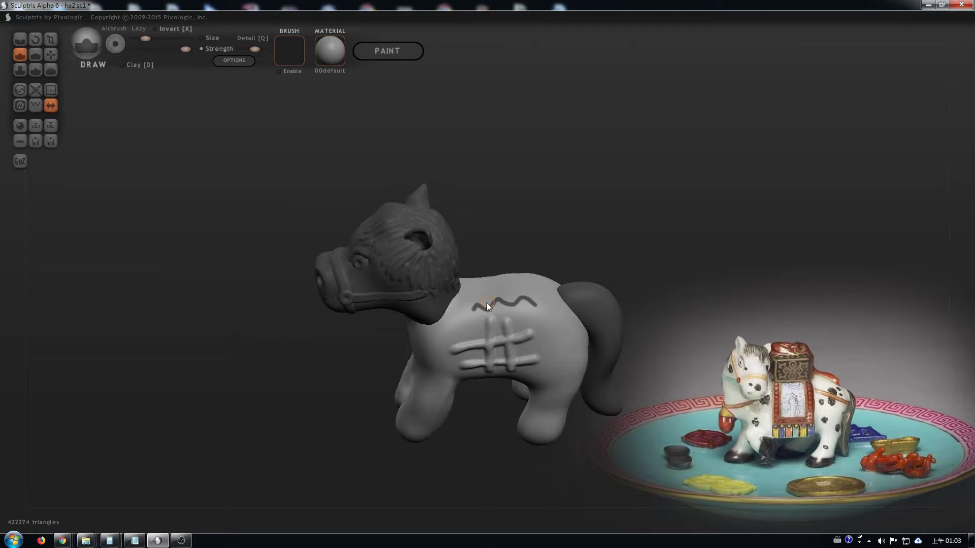
{"action": "scroll", "coordinate": [513, 368], "scroll_direction": "up", "scroll_amount": 3}
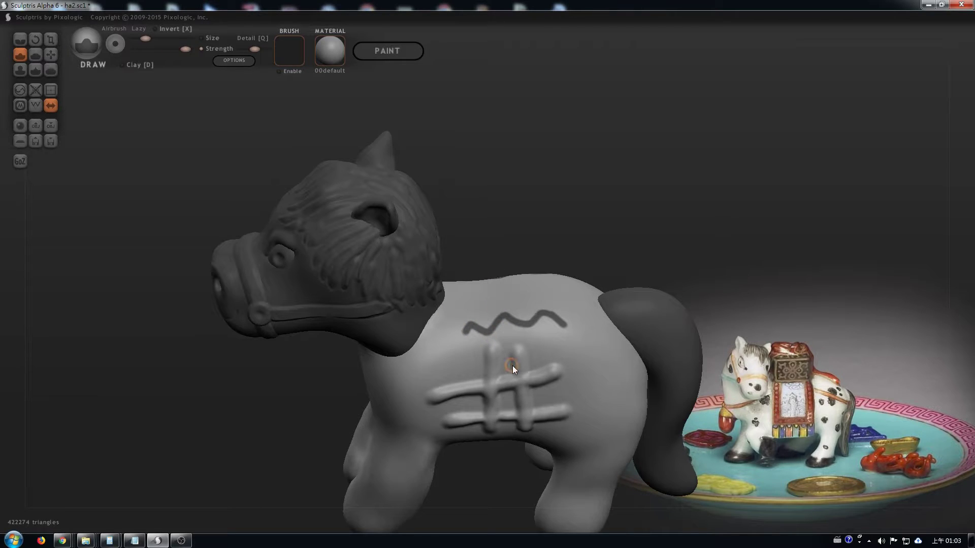
- Invert the mask back and forth between the body and the head, tail and zigzag line
{"action": "right_click_drag", "start_coordinate": [506, 395], "coordinate": [486, 339]}
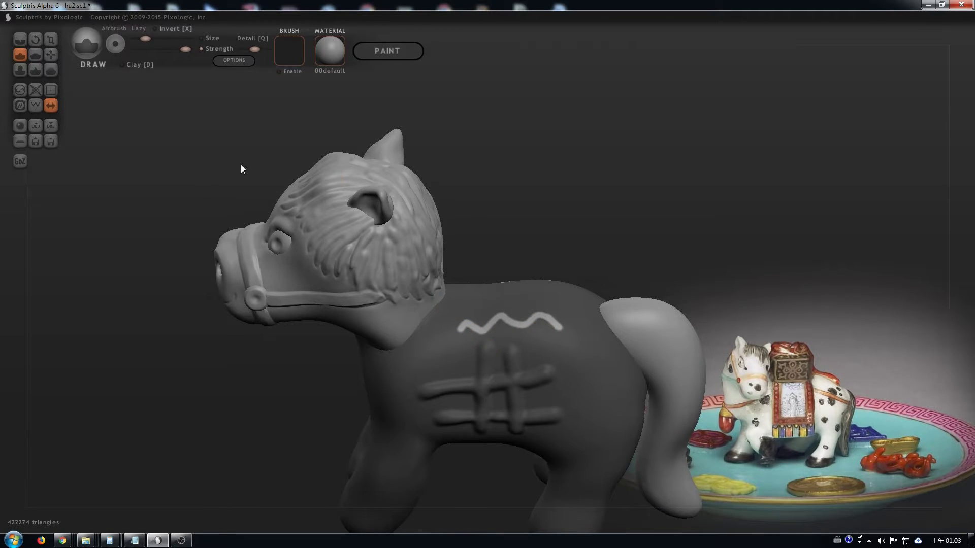
{"action": "right_click_drag", "start_coordinate": [594, 385], "coordinate": [555, 316]}
{"action": "right_click_drag", "start_coordinate": [414, 286], "coordinate": [508, 279]}
{"action": "right_click_drag", "start_coordinate": [587, 127], "coordinate": [541, 263]}
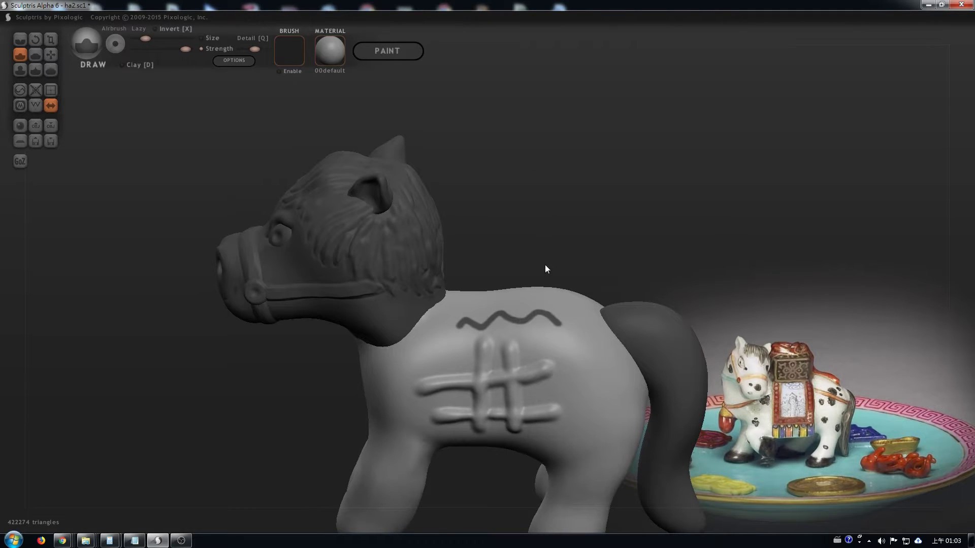
{"action": "left_click", "coordinate": [540, 254], "text": "ctrl"}
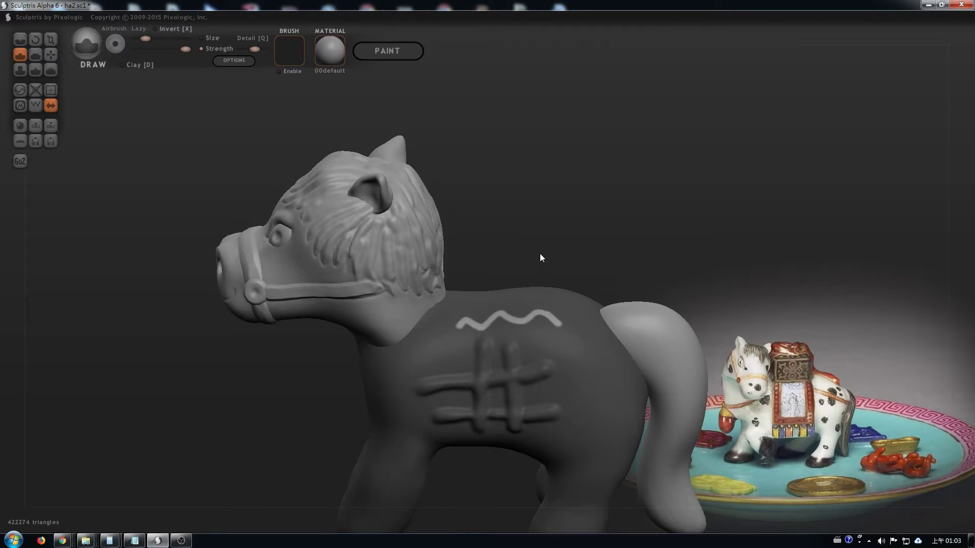
{"action": "left_click", "coordinate": [540, 253], "text": "ctrl"}
- Undo the zigzag mask line and all the raised hash pattern strokes on the horse's body
{"action": "key", "text": "ctrl+z"}
{"action": "key", "text": "ctrl+z"}
{"action": "key", "text": "ctrl+z"}
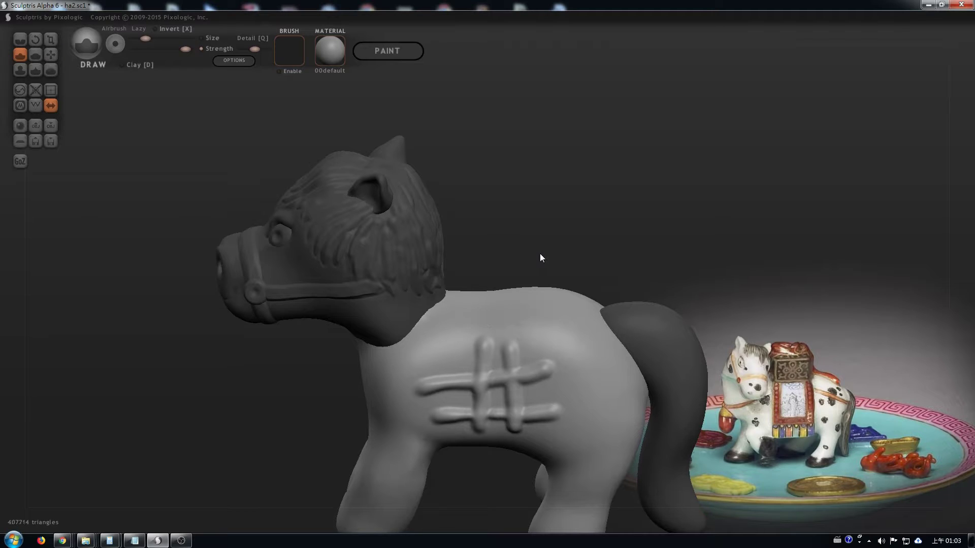
{"action": "key", "text": "ctrl+z"}
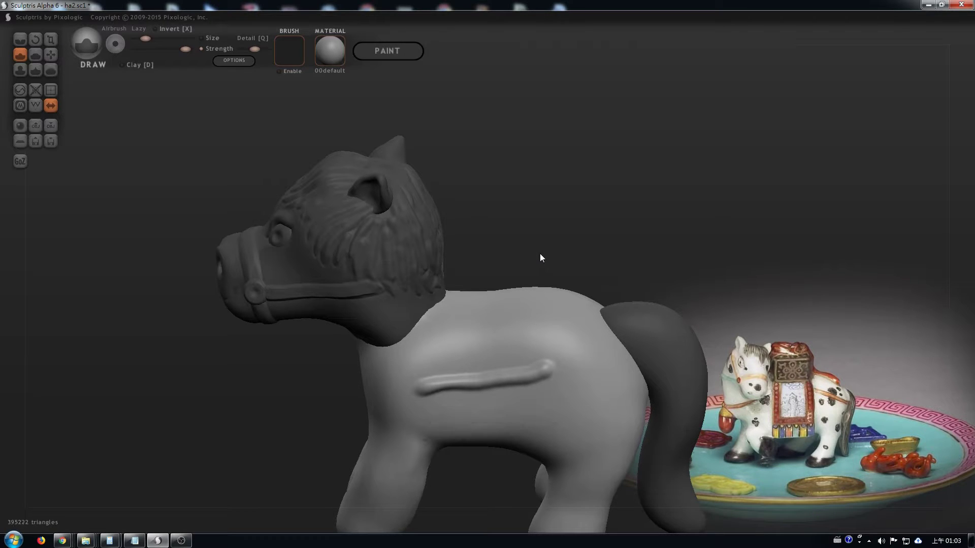
{"action": "key", "text": "ctrl+z"}
- Examine from several sides how the unmasked body meets the masked head and tail
{"action": "mouse_move", "coordinate": [527, 258]}
{"action": "right_mouse_down"}
{"action": "mouse_move", "coordinate": [576, 226]}
{"action": "mouse_move", "coordinate": [572, 294]}
{"action": "mouse_move", "coordinate": [603, 198]}
{"action": "mouse_move", "coordinate": [597, 235]}
{"action": "mouse_move", "coordinate": [584, 239]}
{"action": "right_mouse_up"}
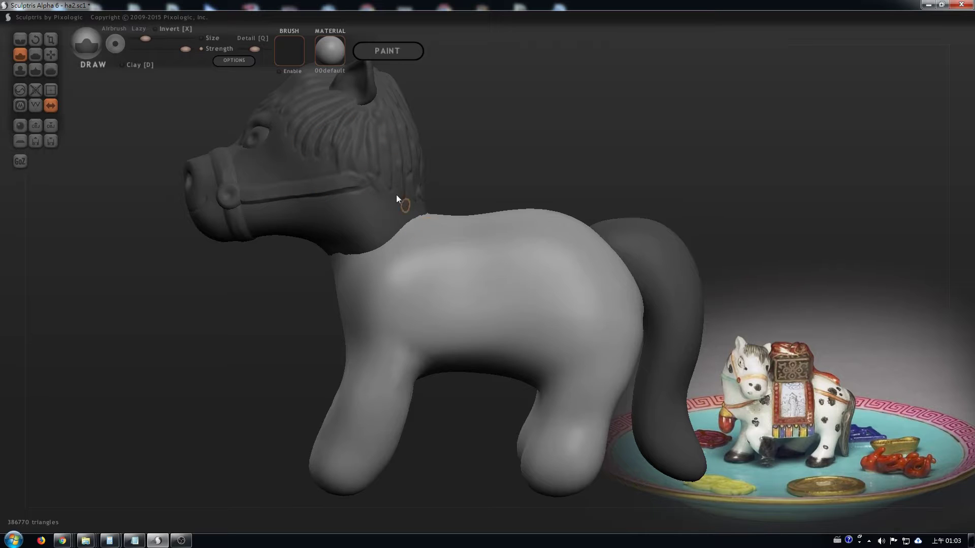
{"action": "right_click_drag", "start_coordinate": [441, 245], "coordinate": [389, 265]}
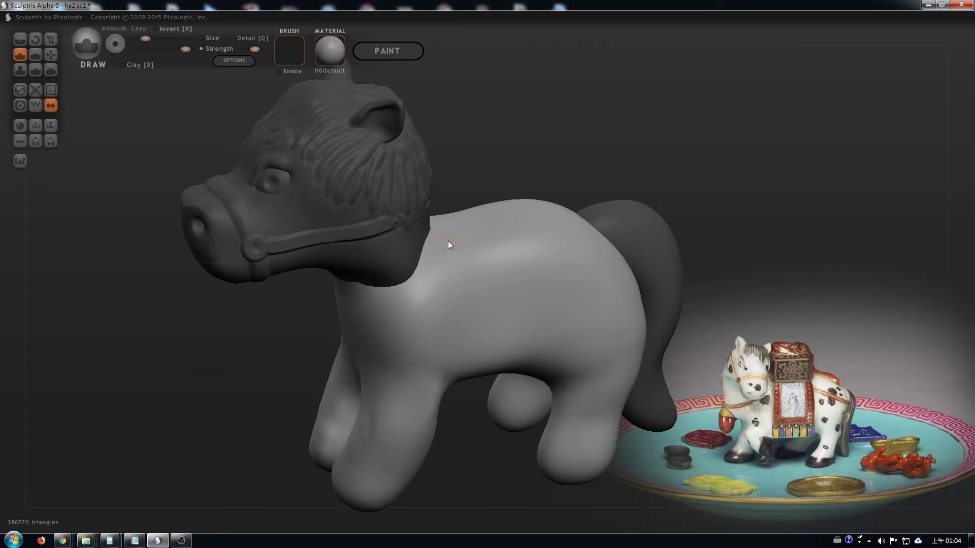
{"action": "right_click_drag", "start_coordinate": [512, 236], "coordinate": [410, 216]}
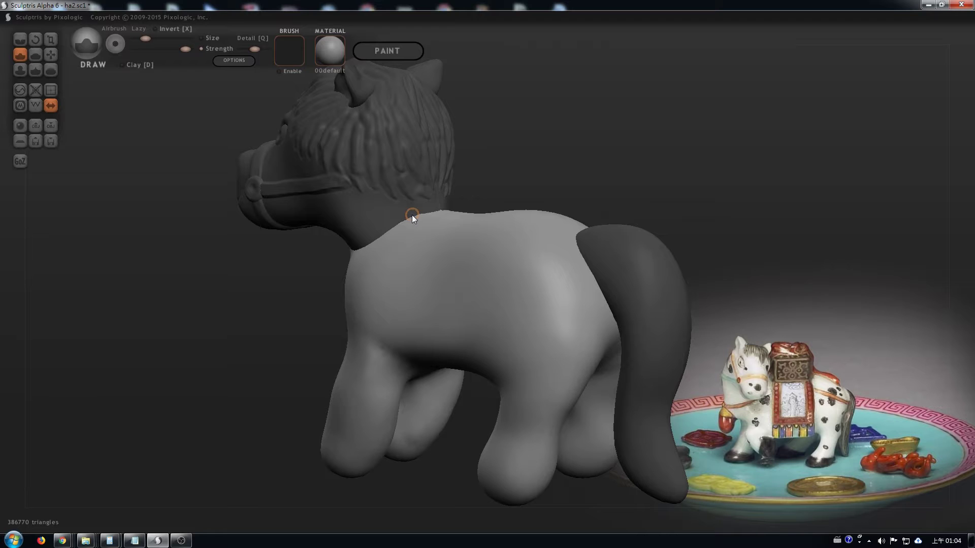
{"action": "right_click_drag", "start_coordinate": [364, 128], "coordinate": [431, 161]}
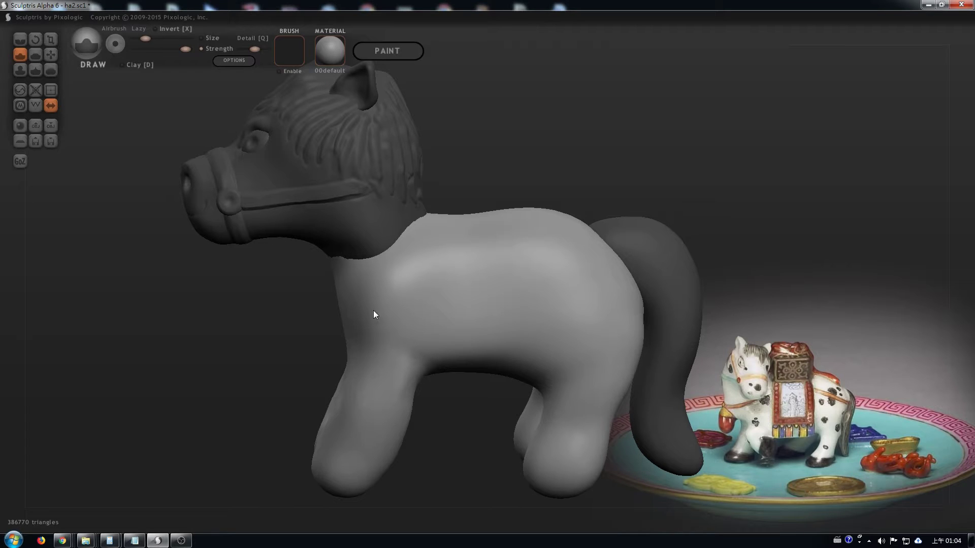
{"action": "middle_click_drag", "start_coordinate": [450, 138], "coordinate": [455, 196]}
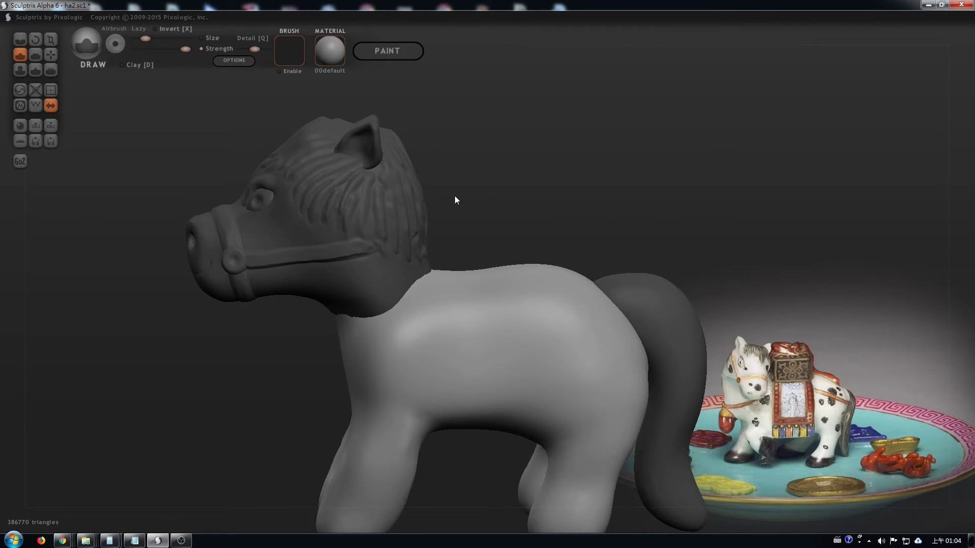
- Show the masked head as see-through wireframe and pull the neck's upper end upward inside it with an enlarged Grab brush
{"action": "right_click_drag", "start_coordinate": [451, 185], "coordinate": [459, 223]}
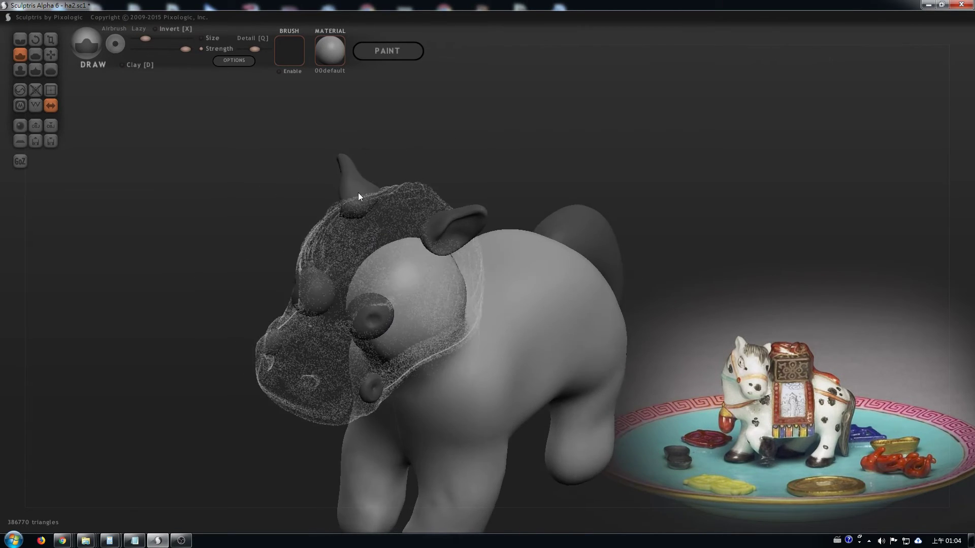
{"action": "left_click", "coordinate": [51, 54]}
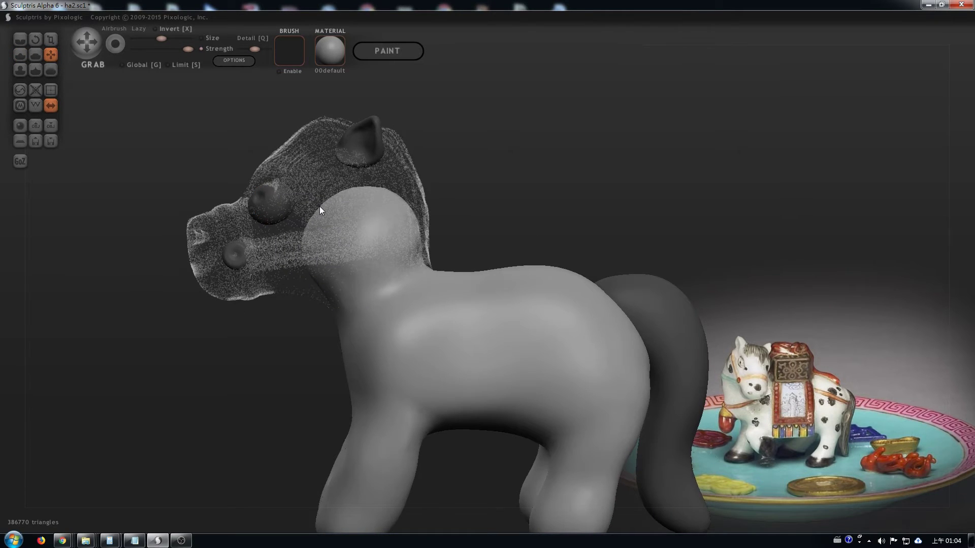
{"action": "scroll", "coordinate": [332, 208], "scroll_direction": "up", "scroll_amount": 3}
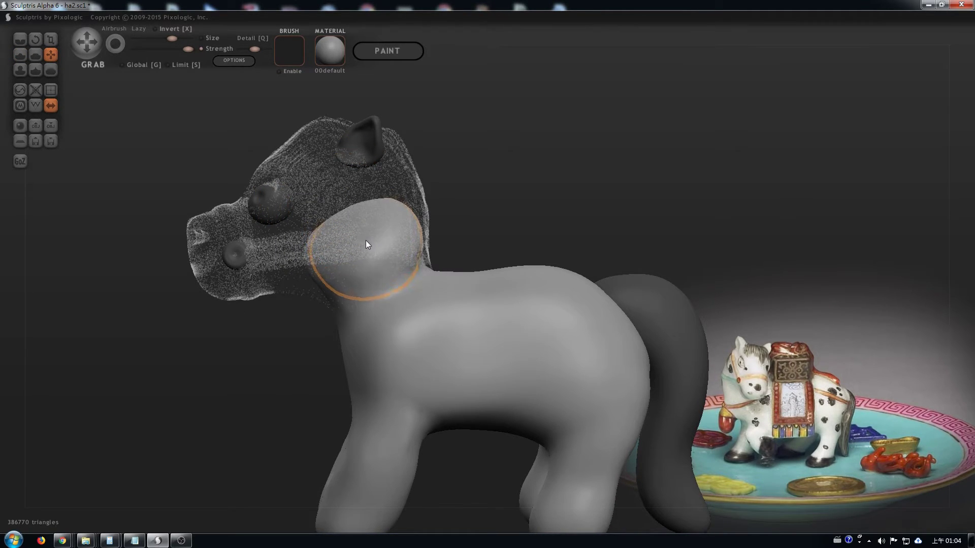
{"action": "left_click_drag", "start_coordinate": [335, 198], "coordinate": [318, 167]}
{"action": "mouse_move", "coordinate": [337, 199]}
{"action": "left_mouse_down"}
{"action": "mouse_move", "coordinate": [324, 153]}
{"action": "mouse_move", "coordinate": [480, 202]}
{"action": "left_mouse_up"}
{"action": "right_click_drag", "start_coordinate": [479, 202], "coordinate": [602, 180]}
{"action": "scroll", "coordinate": [509, 176], "scroll_direction": "up", "scroll_amount": 5}
{"action": "scroll", "coordinate": [609, 165], "scroll_direction": "down", "scroll_amount": 2}
{"action": "right_click_drag", "start_coordinate": [552, 140], "coordinate": [434, 220]}
{"action": "mouse_move", "coordinate": [523, 289]}
{"action": "right_mouse_down"}
{"action": "mouse_move", "coordinate": [616, 293]}
{"action": "mouse_move", "coordinate": [482, 293]}
{"action": "mouse_move", "coordinate": [567, 267]}
{"action": "mouse_move", "coordinate": [395, 243]}
{"action": "mouse_move", "coordinate": [338, 219]}
{"action": "mouse_move", "coordinate": [514, 210]}
{"action": "mouse_move", "coordinate": [440, 192]}
{"action": "right_mouse_up"}
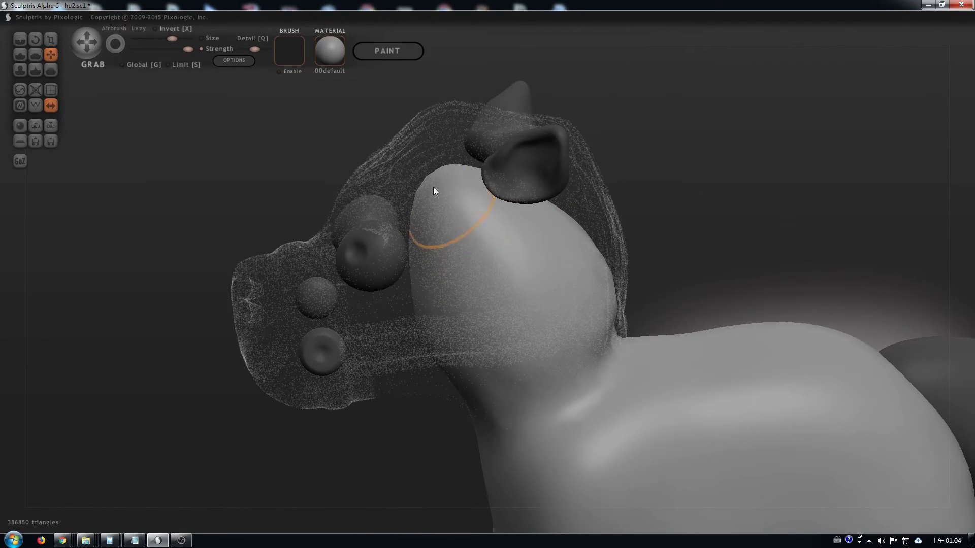
- Reshape the front of the neck inside the see-through head with the Grab brush and check its fit
{"action": "mouse_move", "coordinate": [610, 207]}
{"action": "right_mouse_down"}
{"action": "mouse_move", "coordinate": [579, 201]}
{"action": "mouse_move", "coordinate": [535, 244]}
{"action": "mouse_move", "coordinate": [496, 249]}
{"action": "right_mouse_up"}
{"action": "mouse_move", "coordinate": [484, 255]}
{"action": "left_mouse_down"}
{"action": "mouse_move", "coordinate": [506, 308]}
{"action": "mouse_move", "coordinate": [500, 320]}
{"action": "left_mouse_up"}
{"action": "mouse_move", "coordinate": [403, 269]}
{"action": "right_mouse_down"}
{"action": "mouse_move", "coordinate": [556, 230]}
{"action": "mouse_move", "coordinate": [507, 239]}
{"action": "mouse_move", "coordinate": [631, 229]}
{"action": "mouse_move", "coordinate": [513, 305]}
{"action": "right_mouse_up"}
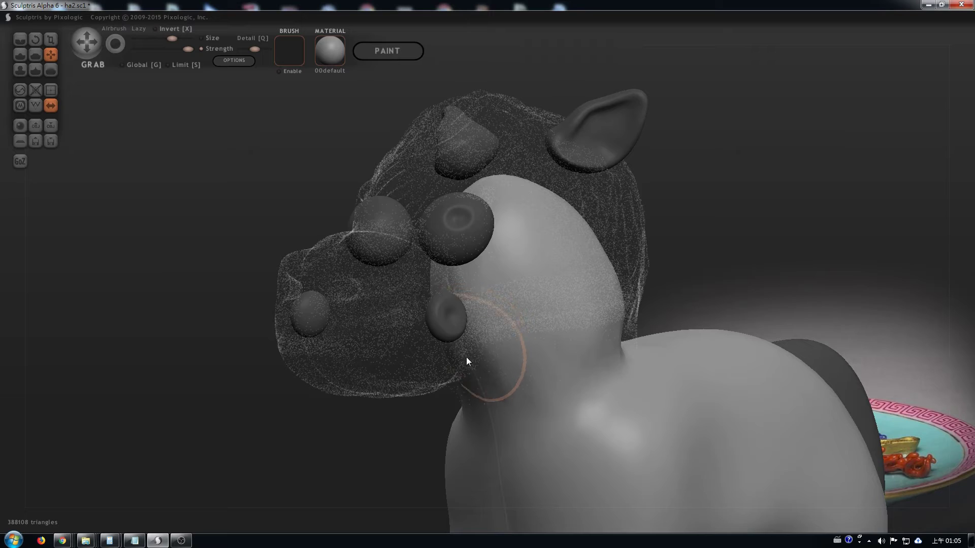
{"action": "right_click_drag", "start_coordinate": [484, 349], "coordinate": [492, 307]}
{"action": "scroll", "coordinate": [608, 211], "scroll_direction": "down", "scroll_amount": 6}
{"action": "right_click_drag", "start_coordinate": [606, 210], "coordinate": [212, 260]}
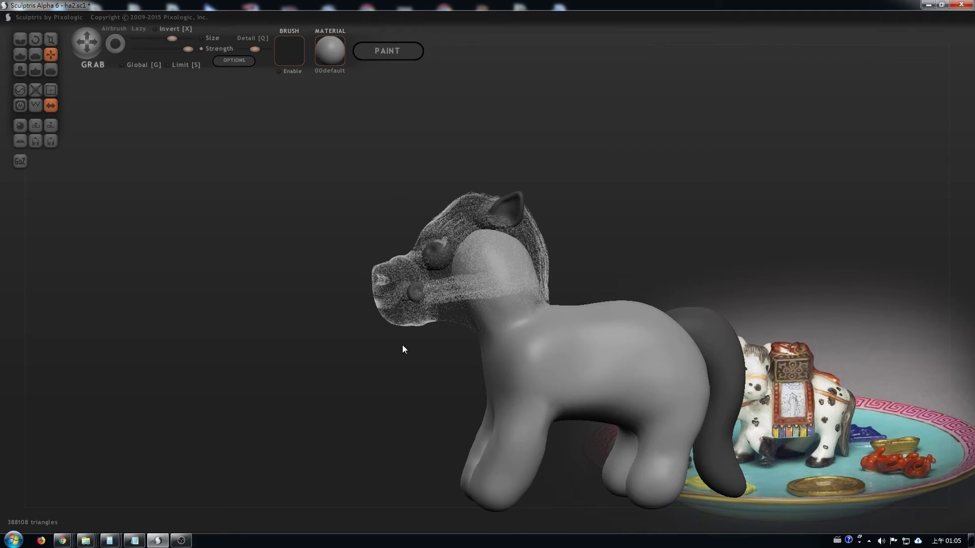
- Show the head as a solid surface again and inspect the head, neck and body from several sides
{"action": "mouse_move", "coordinate": [530, 322]}
{"action": "right_mouse_down"}
{"action": "mouse_move", "coordinate": [437, 242]}
{"action": "mouse_move", "coordinate": [241, 221]}
{"action": "mouse_move", "coordinate": [409, 201]}
{"action": "mouse_move", "coordinate": [382, 197]}
{"action": "right_mouse_up"}
{"action": "scroll", "coordinate": [382, 197], "scroll_direction": "up", "scroll_amount": 3}
{"action": "middle_click_drag", "start_coordinate": [382, 198], "coordinate": [440, 274]}
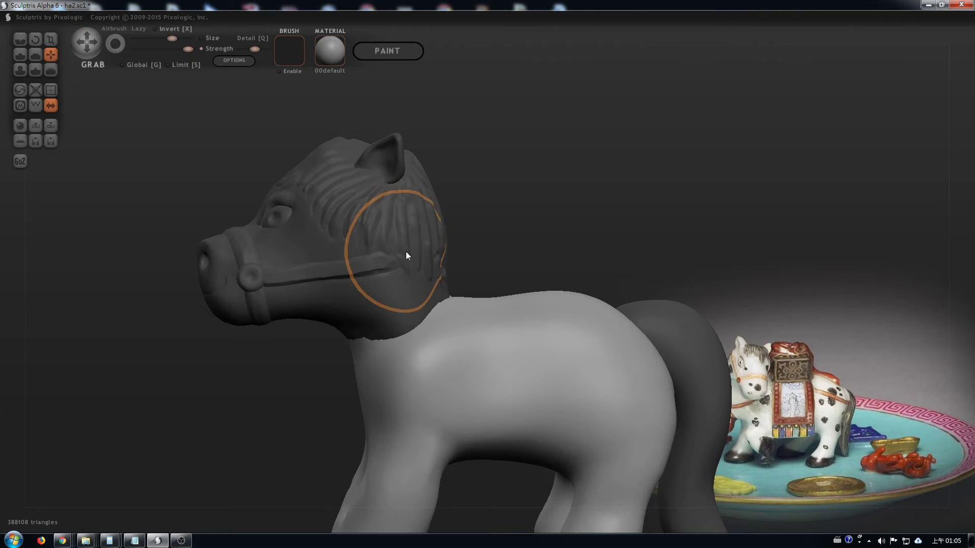
{"action": "mouse_move", "coordinate": [321, 282]}
{"action": "right_mouse_down"}
{"action": "mouse_move", "coordinate": [605, 313]}
{"action": "mouse_move", "coordinate": [703, 297]}
{"action": "mouse_move", "coordinate": [658, 271]}
{"action": "mouse_move", "coordinate": [576, 261]}
{"action": "right_mouse_up"}
{"action": "mouse_move", "coordinate": [546, 316]}
{"action": "right_mouse_down"}
{"action": "mouse_move", "coordinate": [341, 322]}
{"action": "mouse_move", "coordinate": [415, 305]}
{"action": "mouse_move", "coordinate": [388, 370]}
{"action": "mouse_move", "coordinate": [457, 335]}
{"action": "right_mouse_up"}
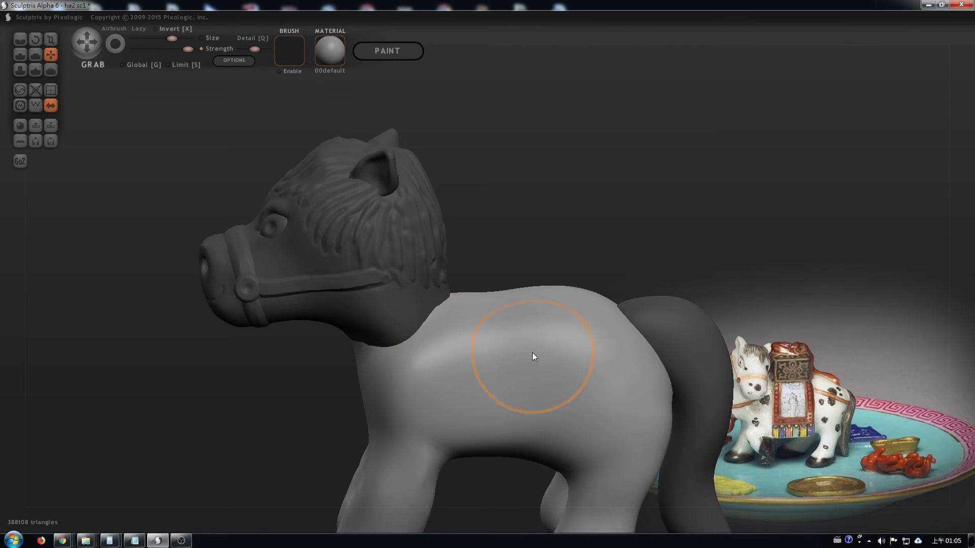
{"action": "scroll", "coordinate": [510, 289], "scroll_direction": "down", "scroll_amount": 3}
{"action": "right_click_drag", "start_coordinate": [596, 303], "coordinate": [545, 252], "text": "alt"}
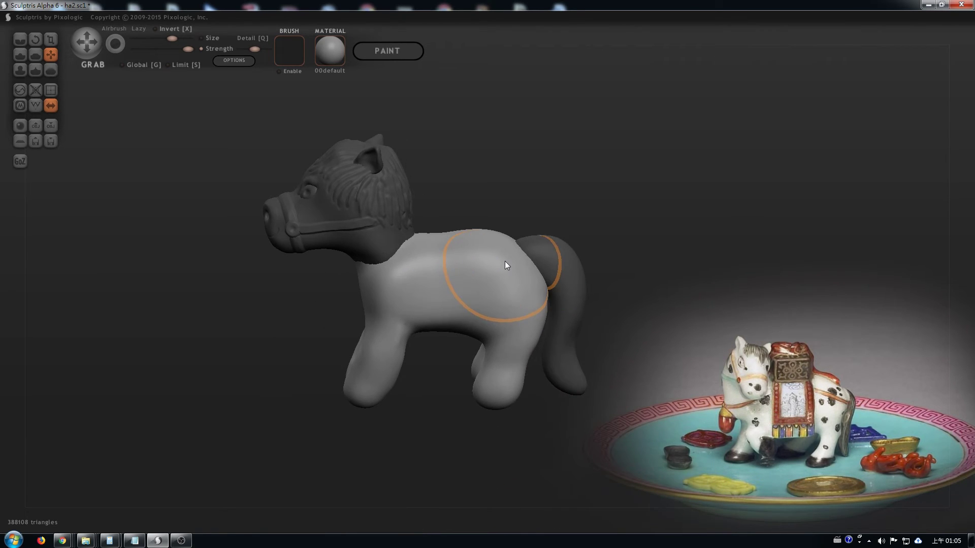